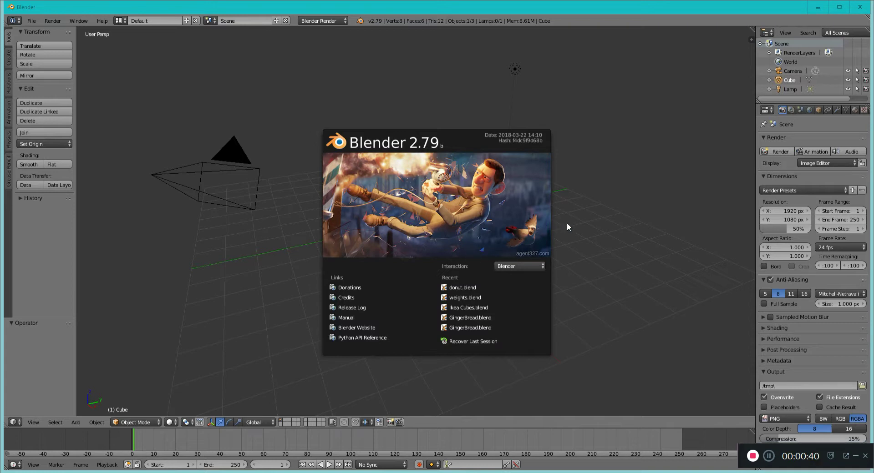
Dismiss the splash screen and delete the default cube from the scene
left_click(587, 126)
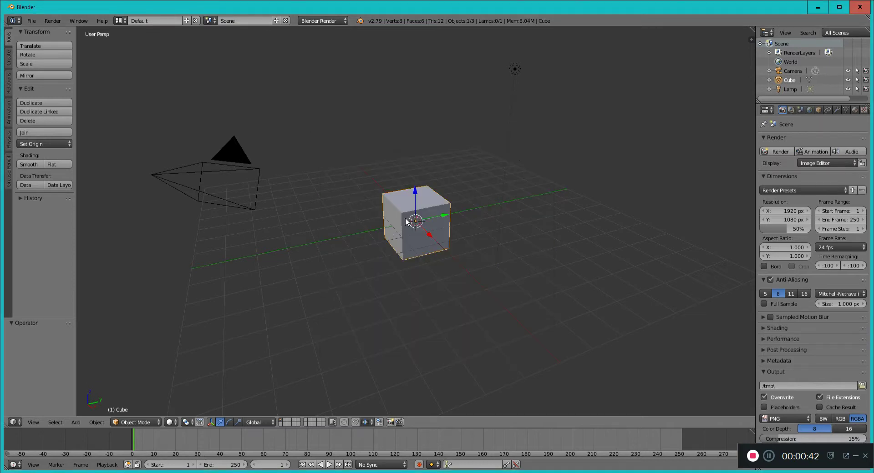
key("x")
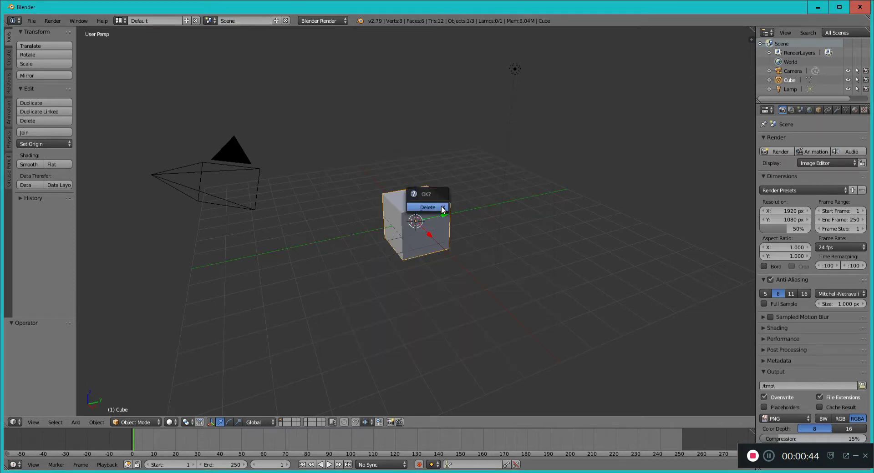
left_click(441, 208)
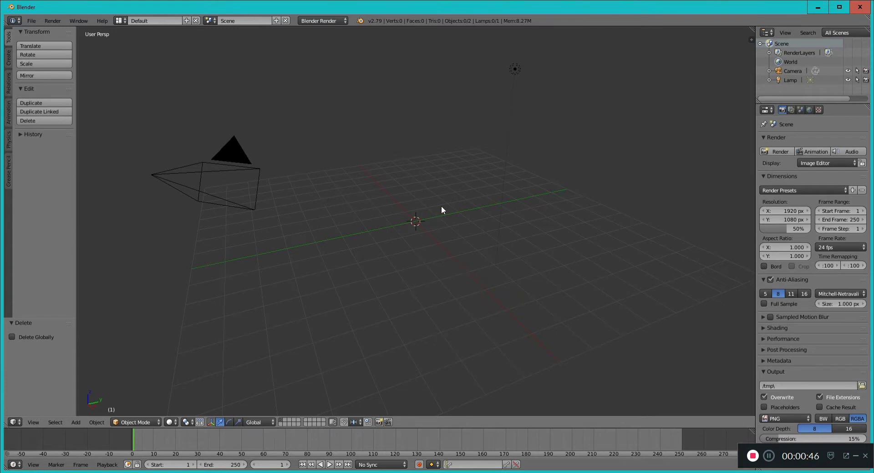
Add a torus mesh at the origin and set its minor radius to 0.58
key("shift+a")
mouse_move(441, 207)
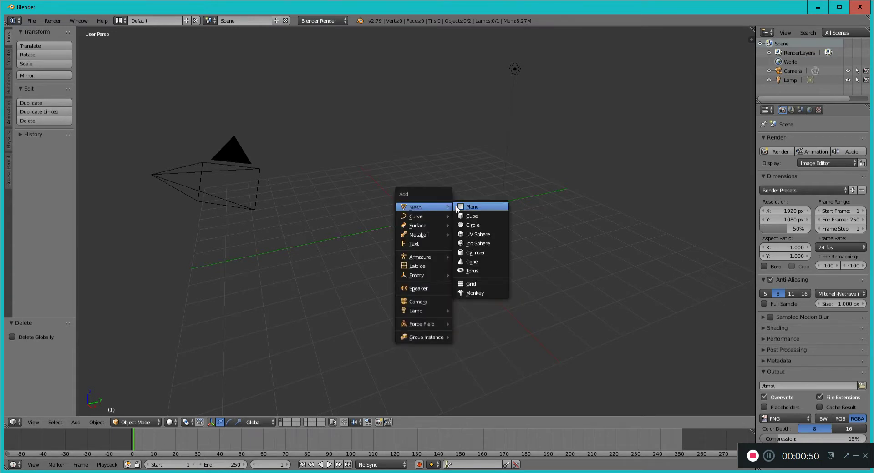
left_click(481, 267)
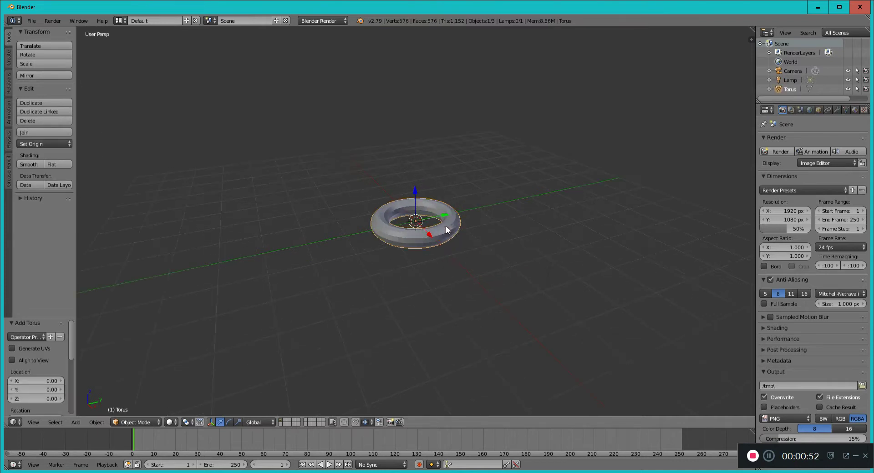
scroll(447, 222, "up", 1)
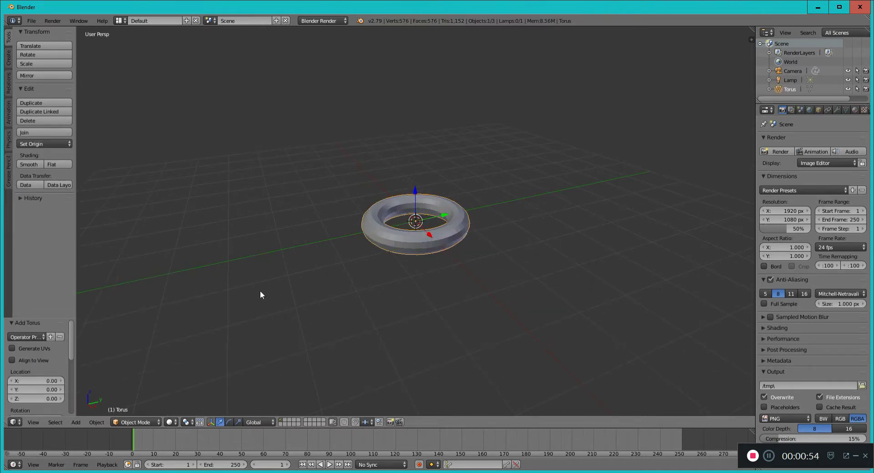
left_click_drag(50, 317, 54, 219)
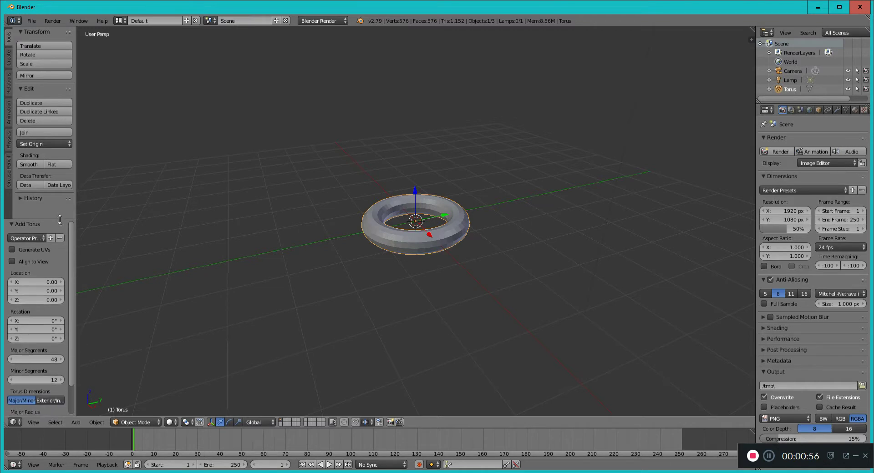
scroll(72, 250, "down", 3)
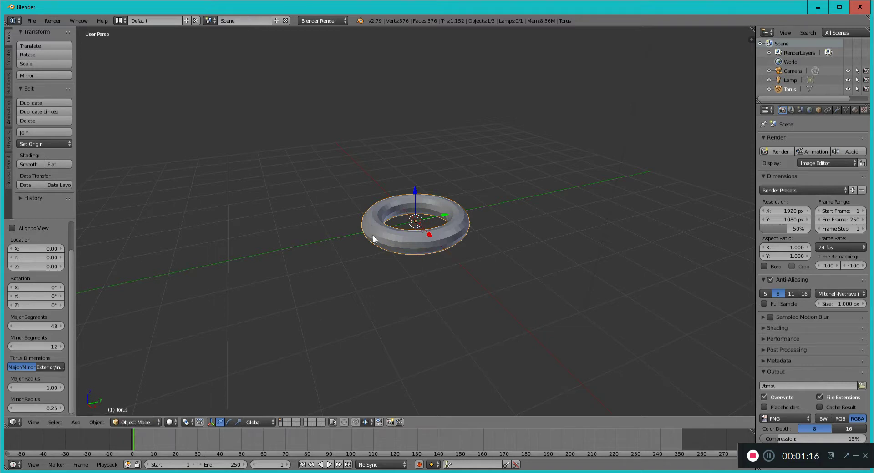
left_click_drag(37, 408, 37, 409)
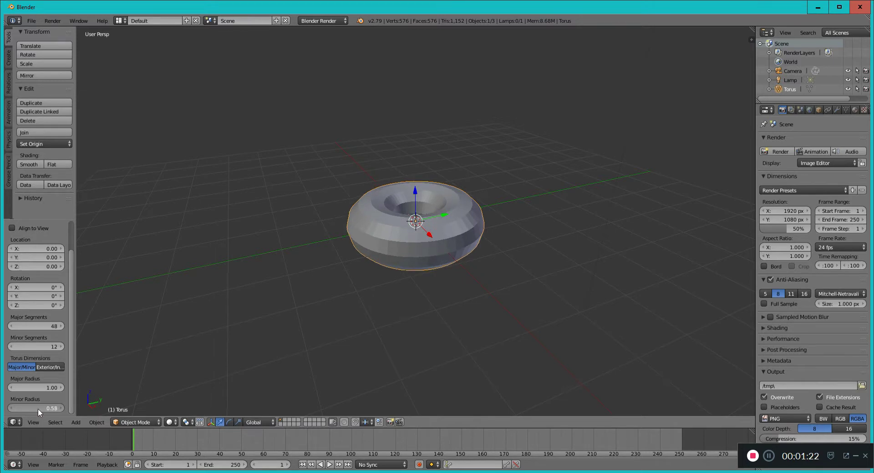
Examine the thickened torus from a low, level side view
middle_click_drag(470, 302, 443, 272)
key("KP_4")
key("KP_2")
key("KP_8")
key("KP_Add")
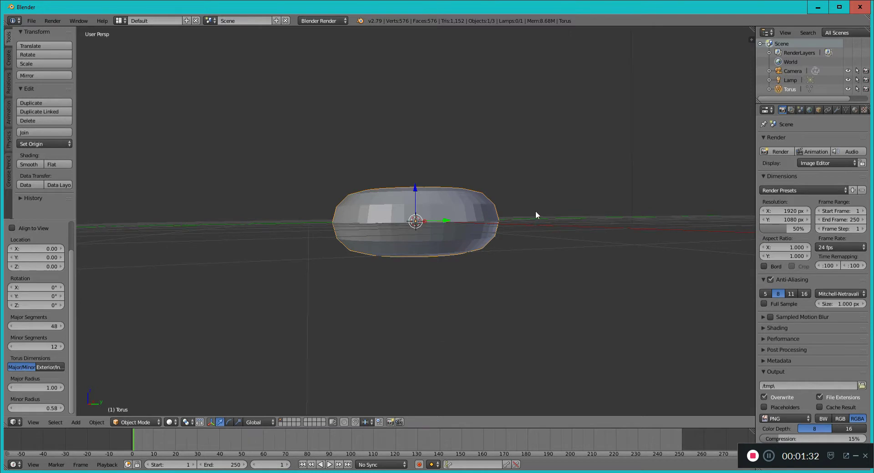
key("KP_Add")
key("KP_Subtract")
middle_click_drag(505, 212, 503, 210)
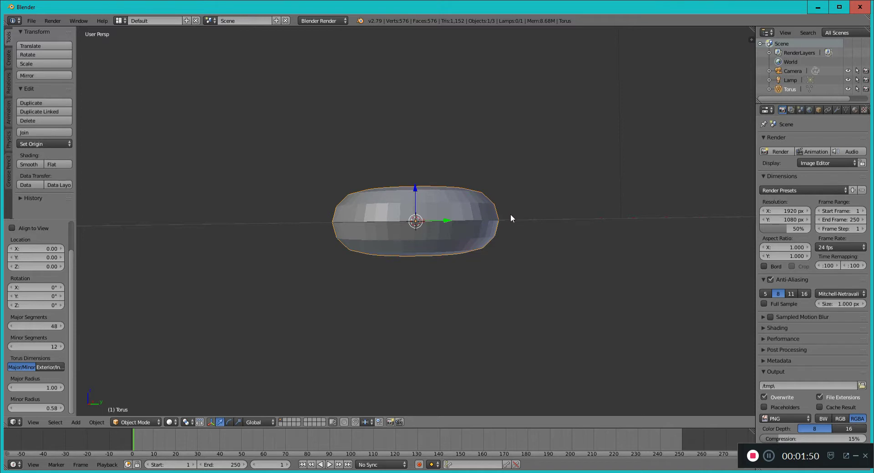
Enter Edit Mode on the torus with nothing selected and face selection active
key("Tab")
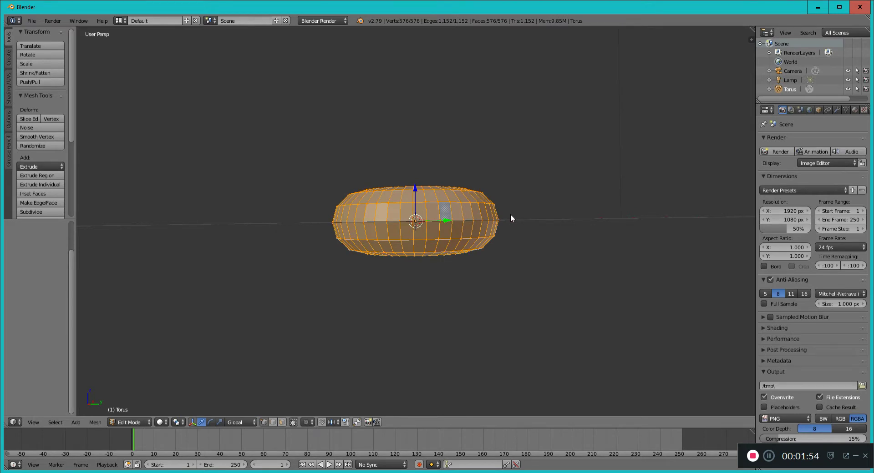
key("a")
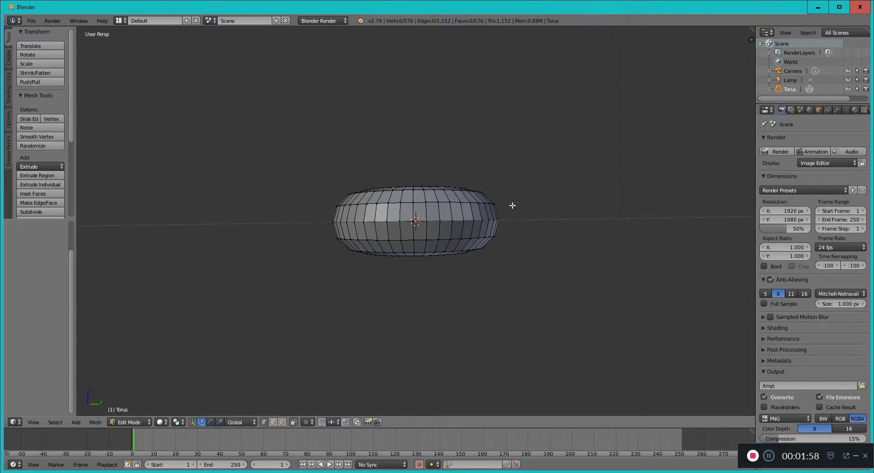
key("ctrl+Tab")
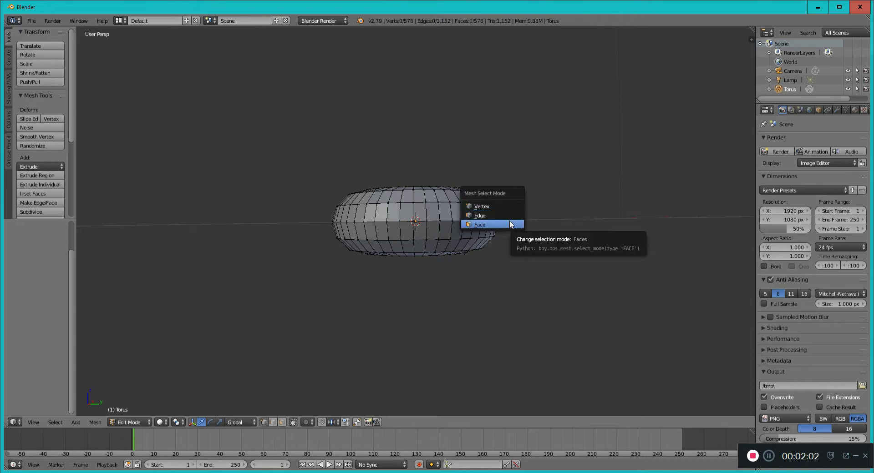
left_click(510, 225)
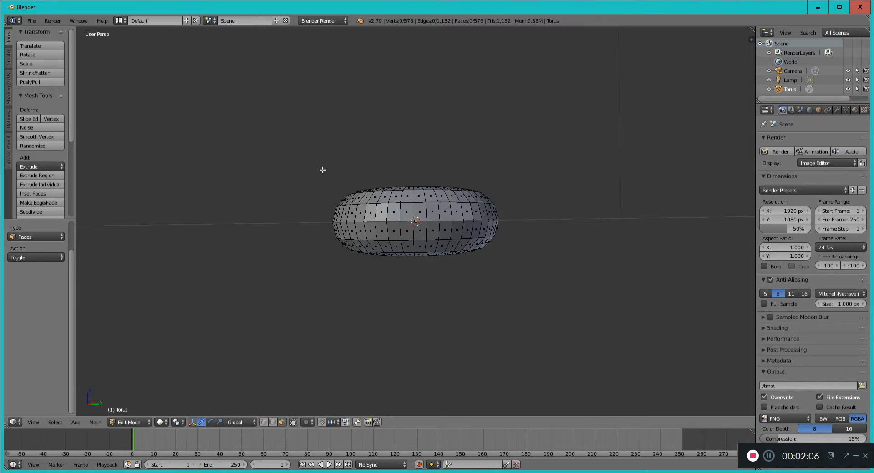
Try to box-select the upper half of the torus while only visible faces are selectable
key("b")
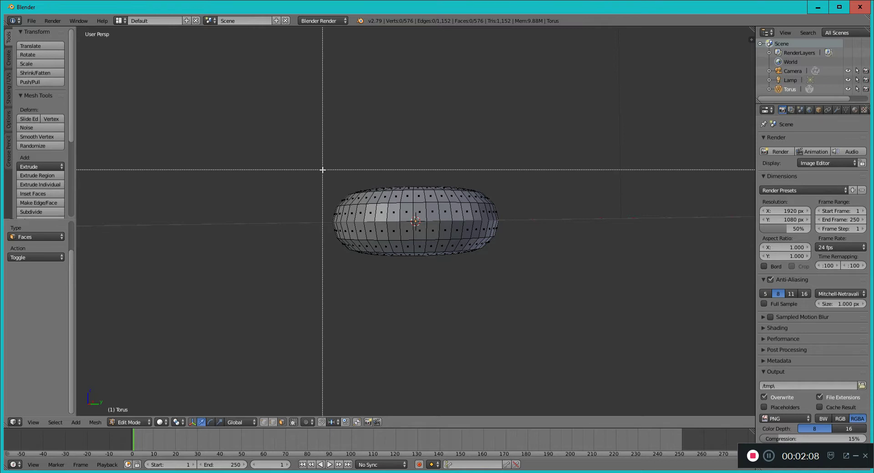
left_click_drag(322, 169, 527, 219)
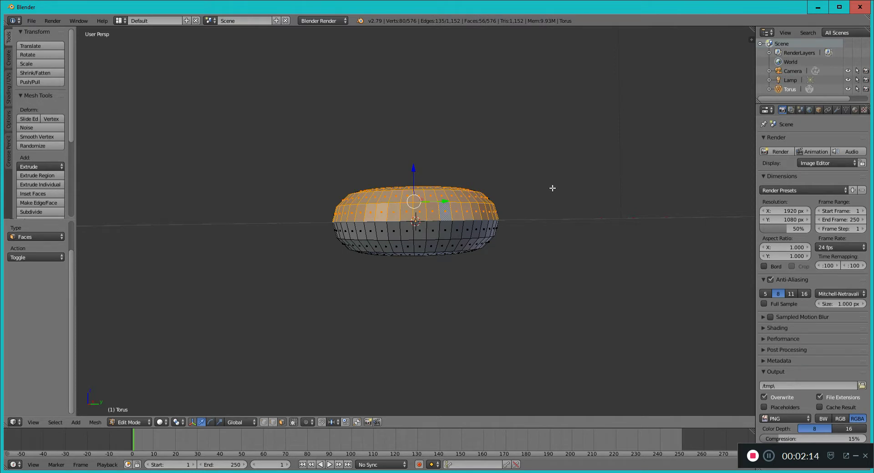
mouse_move(561, 185)
middle_mouse_down()
mouse_move(496, 268)
mouse_move(537, 225)
mouse_move(546, 186)
middle_mouse_up()
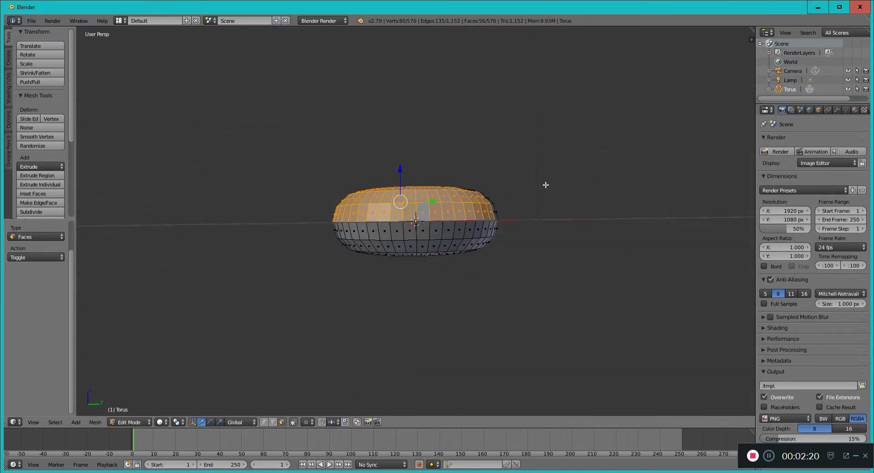
Allow selection through the mesh and select all faces in the torus's upper half, including the hidden ones
left_click(295, 422)
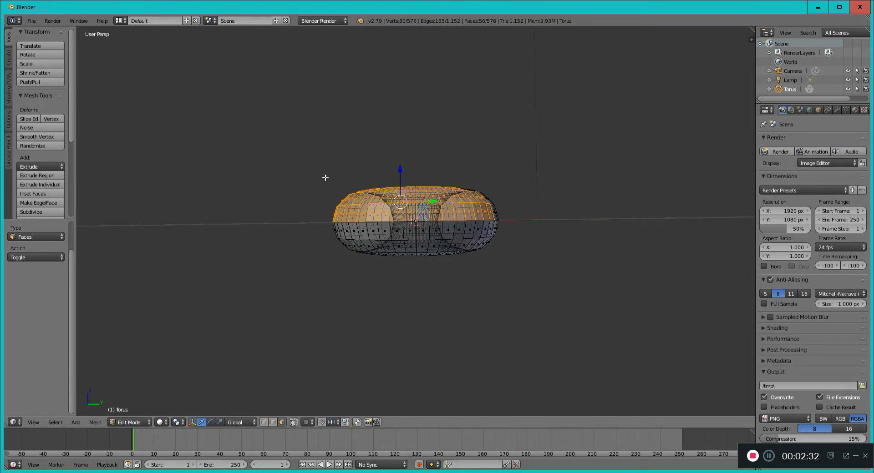
key("a")
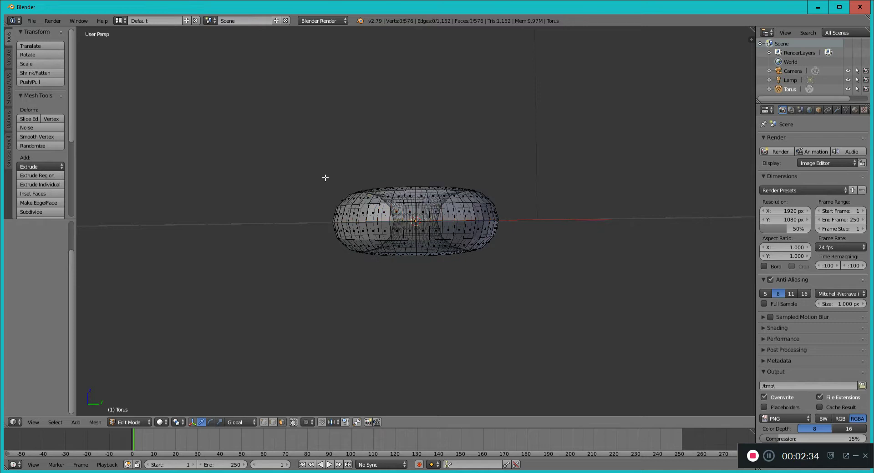
key("b")
left_click_drag(325, 178, 521, 219)
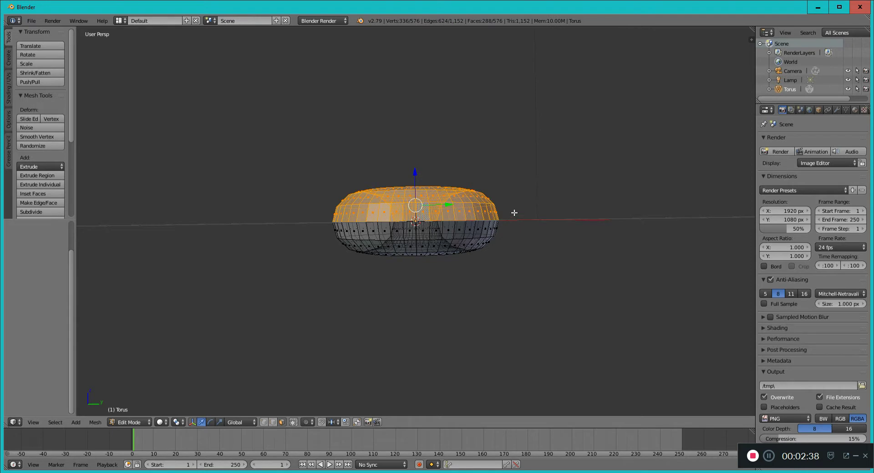
middle_click_drag(522, 205, 528, 232)
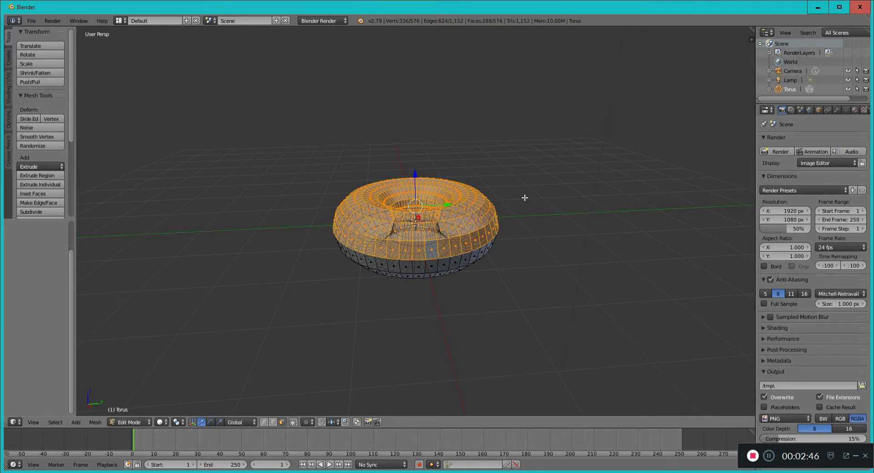
Duplicate the selected upper-half faces and move the copy 1.587 units up along the Z axis
key("shift+d")
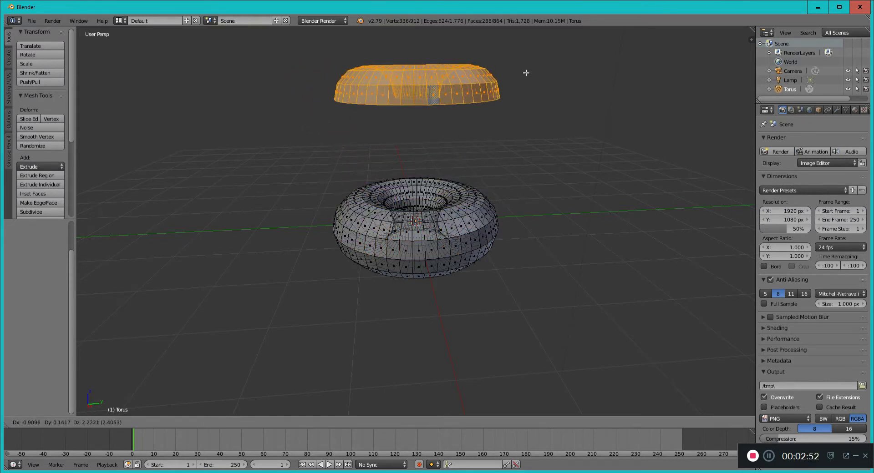
key("z")
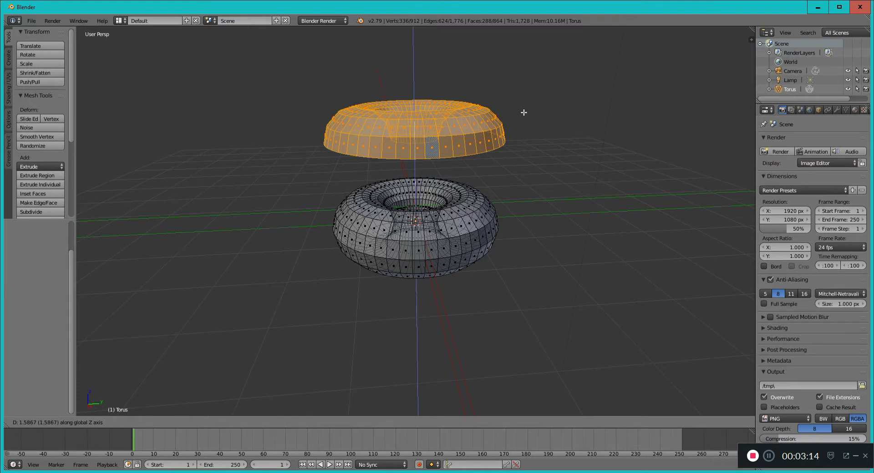
left_click(523, 113)
mouse_move(585, 117)
middle_mouse_down()
mouse_move(603, 101)
mouse_move(632, 146)
mouse_move(634, 96)
mouse_move(616, 123)
mouse_move(590, 111)
middle_mouse_up()
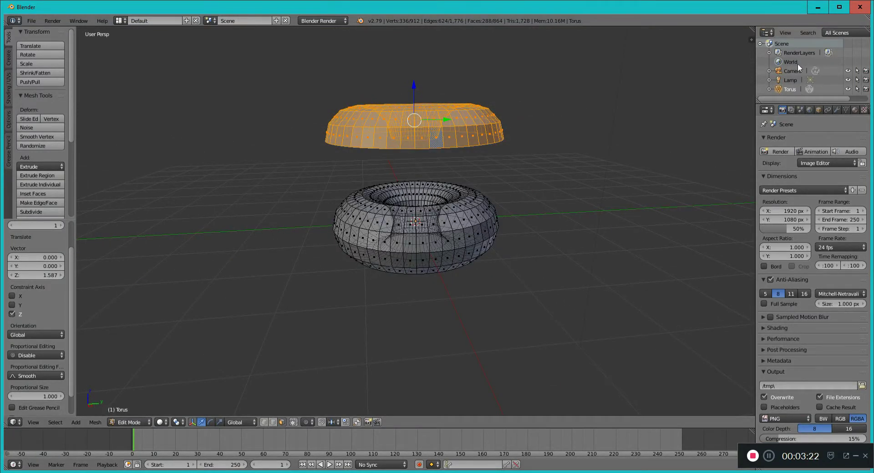
Separate the duplicated upper half into its own object and return to Object Mode
left_click(769, 89)
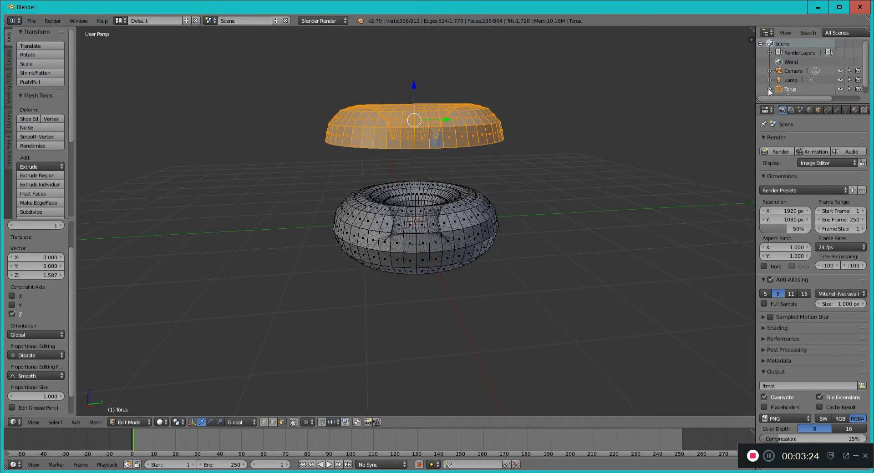
scroll(866, 81, "down", 1)
left_click_drag(864, 77, 864, 80)
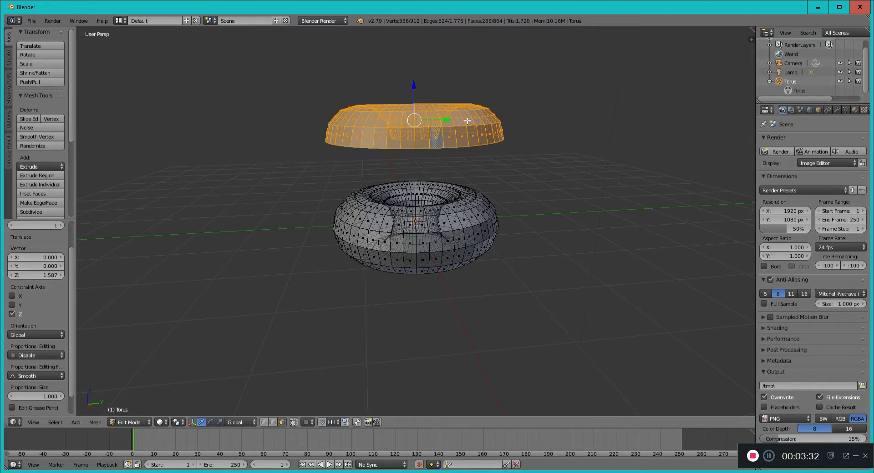
key("p")
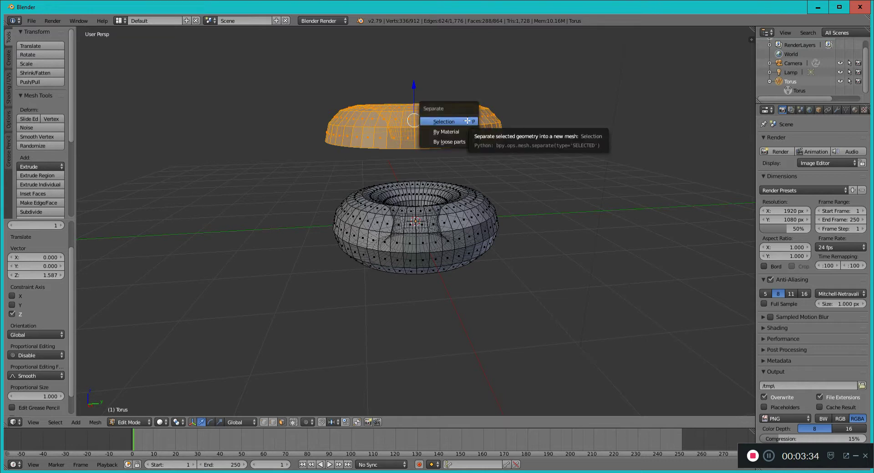
left_click(467, 121)
scroll(864, 93, "down", 1)
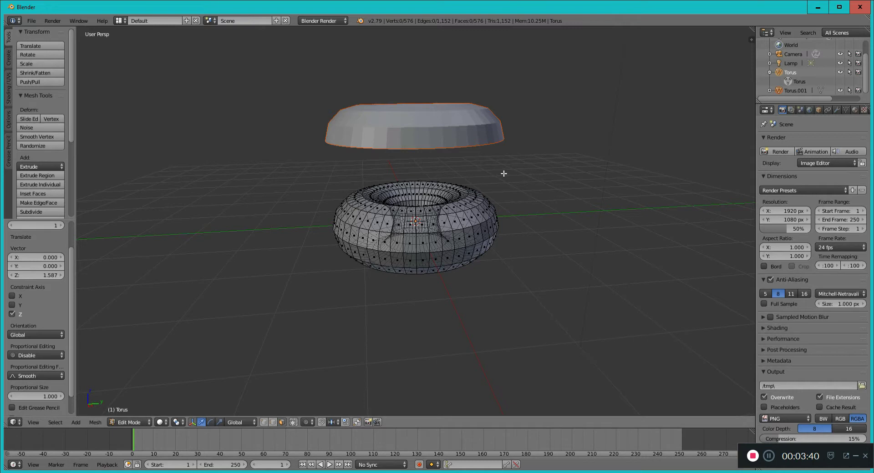
key("Tab")
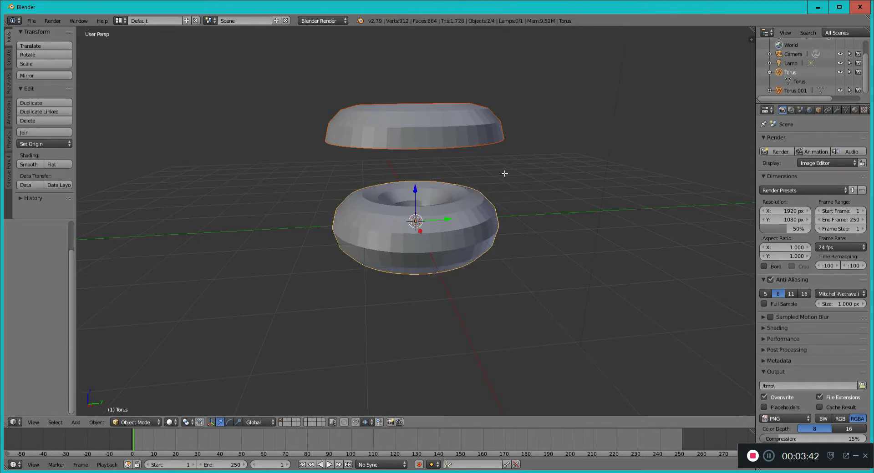
Widen the properties area and show the modifier settings for the lower torus
mouse_move(558, 170)
middle_mouse_down()
mouse_move(569, 163)
mouse_move(565, 199)
mouse_move(572, 169)
middle_mouse_up()
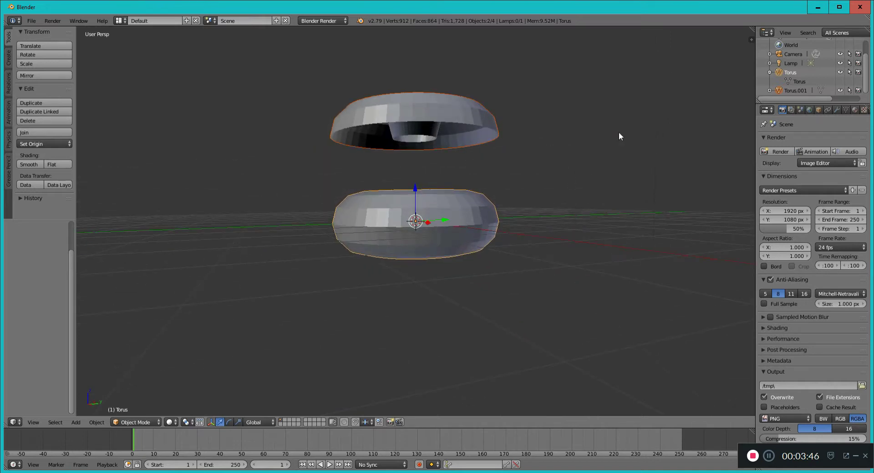
middle_click_drag(520, 152, 519, 82)
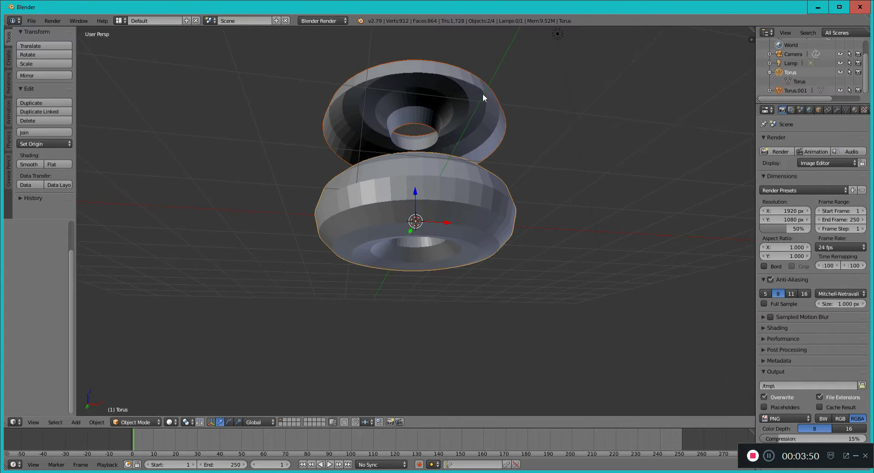
middle_click_drag(441, 78, 615, 135)
scroll(588, 127, "down", 2)
left_click_drag(754, 139, 736, 137)
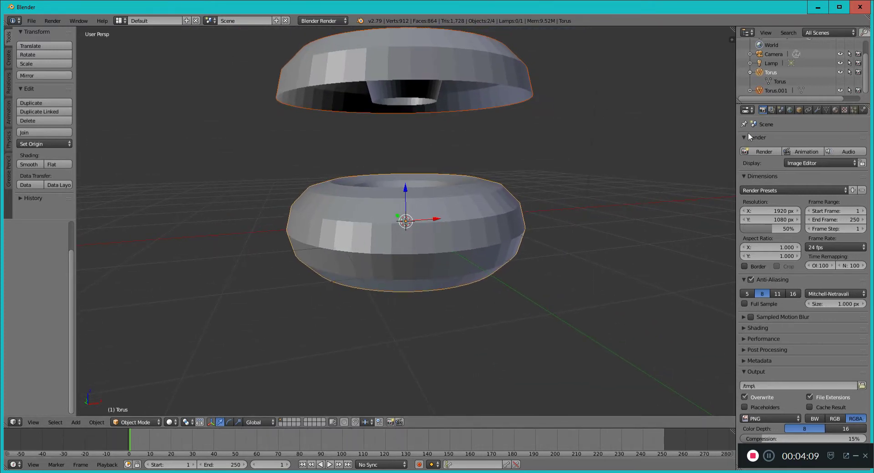
left_click(817, 109)
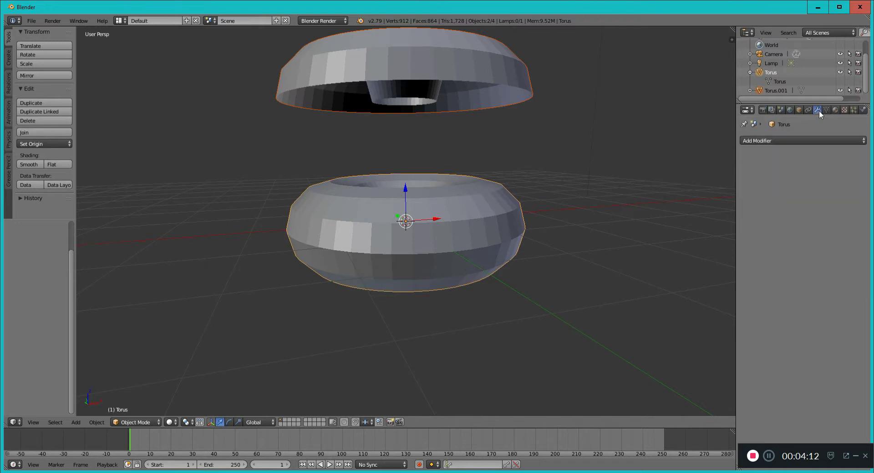
left_click(800, 142)
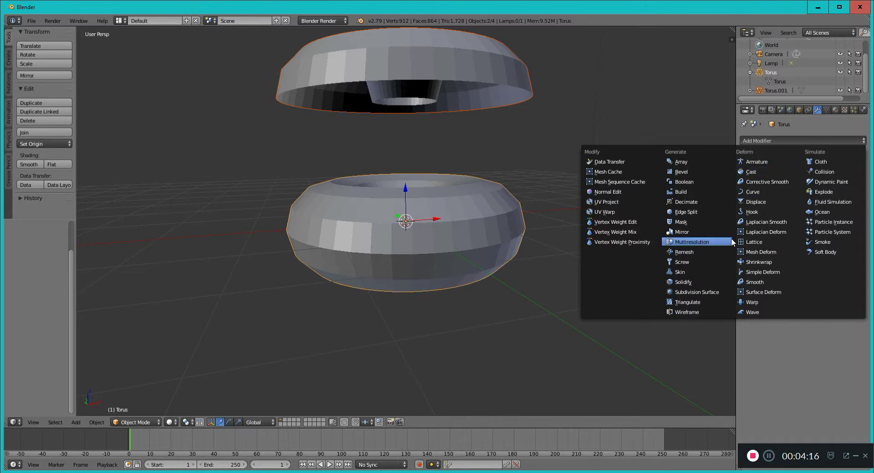
left_click(701, 281)
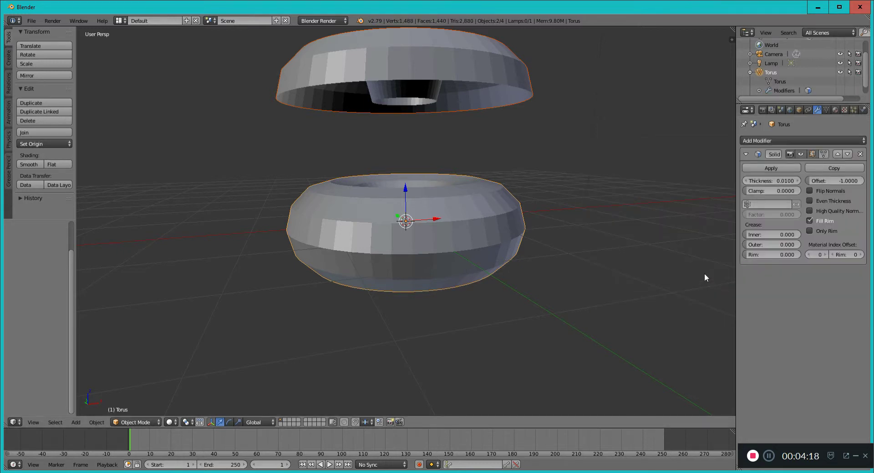
middle_click_drag(629, 150, 640, 120)
mouse_move(776, 180)
left_mouse_down()
mouse_move(751, 182)
mouse_move(771, 184)
left_mouse_up()
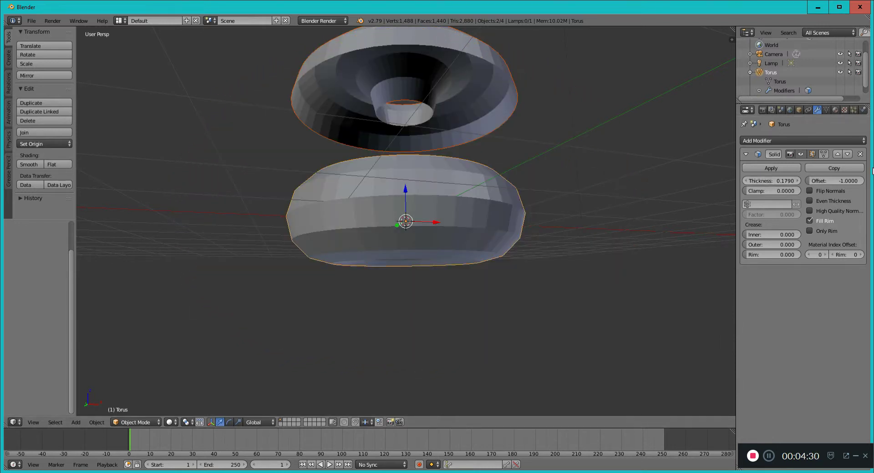
left_click(860, 155)
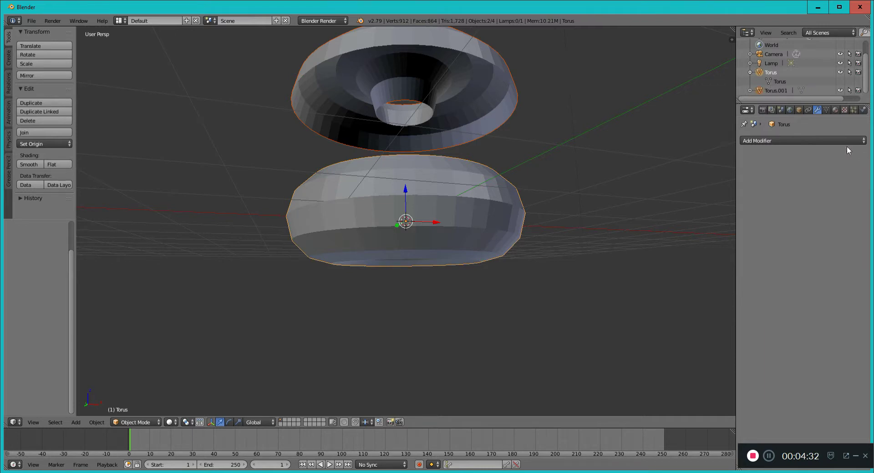
Select only the upper half object and add a Solidify modifier with a thickness of 0.088
middle_click_drag(655, 152, 606, 160)
key("a")
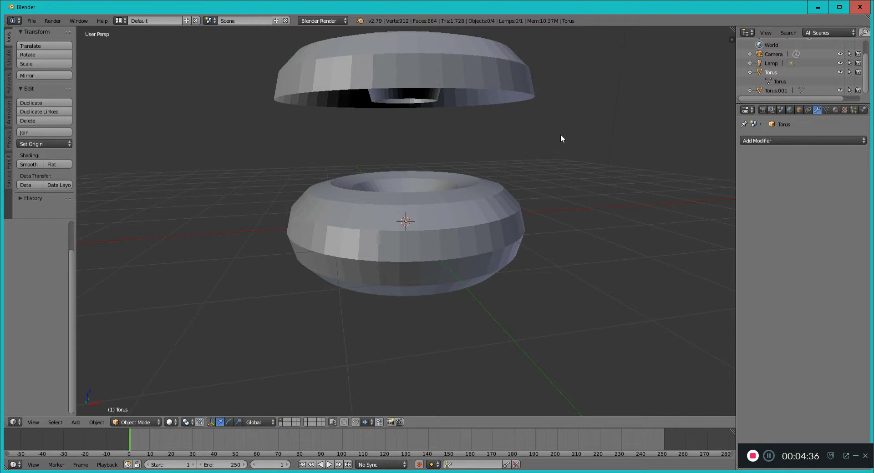
mouse_move(485, 62)
right_mouse_down()
mouse_move(464, 74)
mouse_move(487, 57)
mouse_move(496, 64)
right_mouse_up()
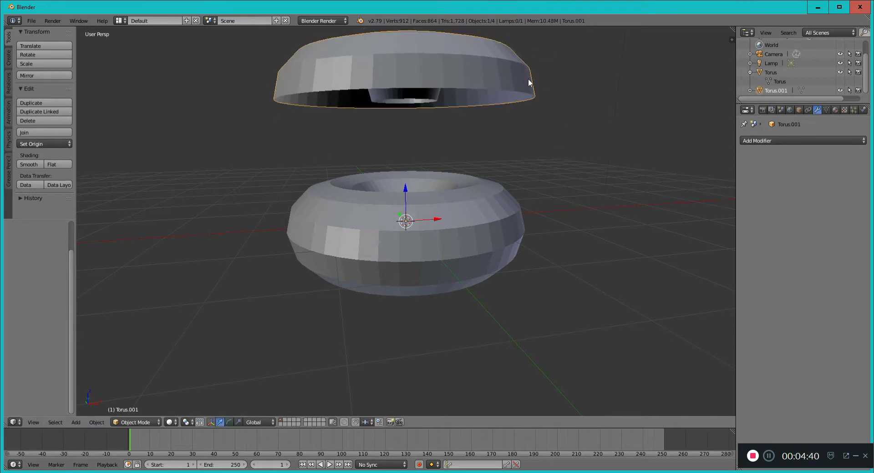
left_click(822, 139)
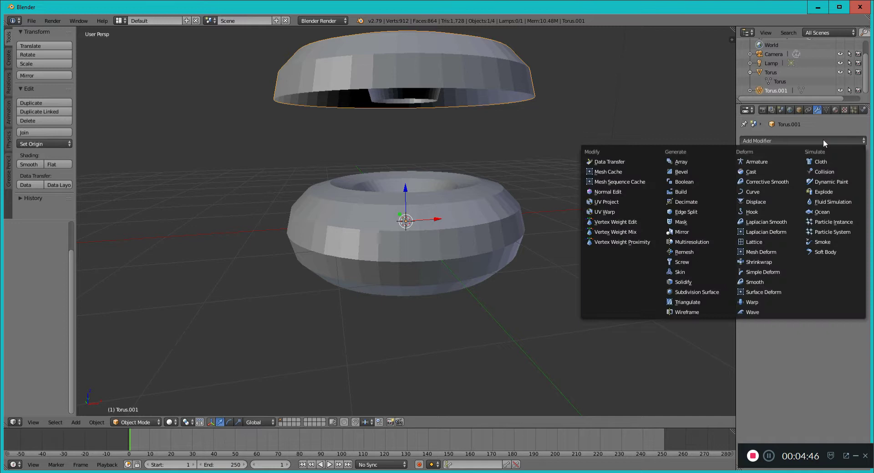
left_click(705, 286)
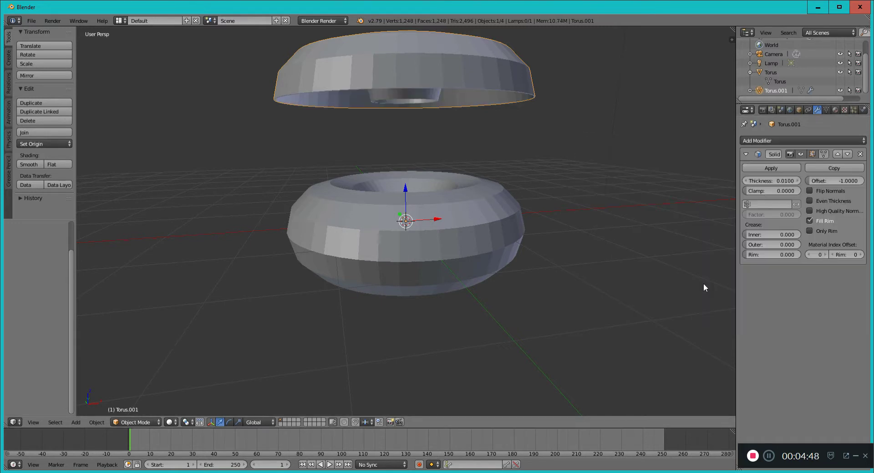
middle_click_drag(630, 160, 641, 127)
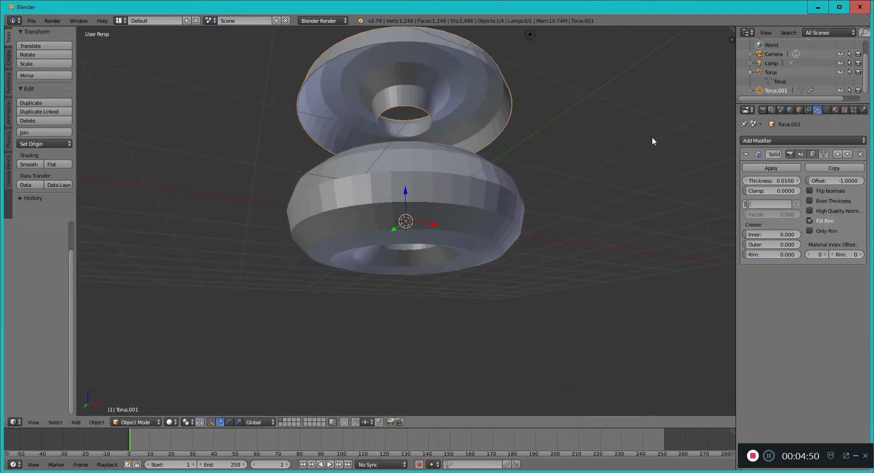
scroll(541, 118, "up", 3)
middle_click_drag(552, 121, 631, 140)
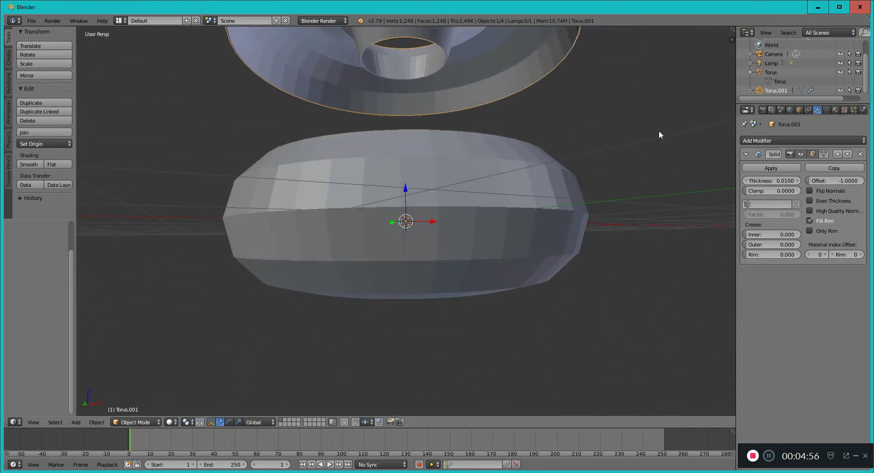
middle_click_drag(661, 131, 646, 221)
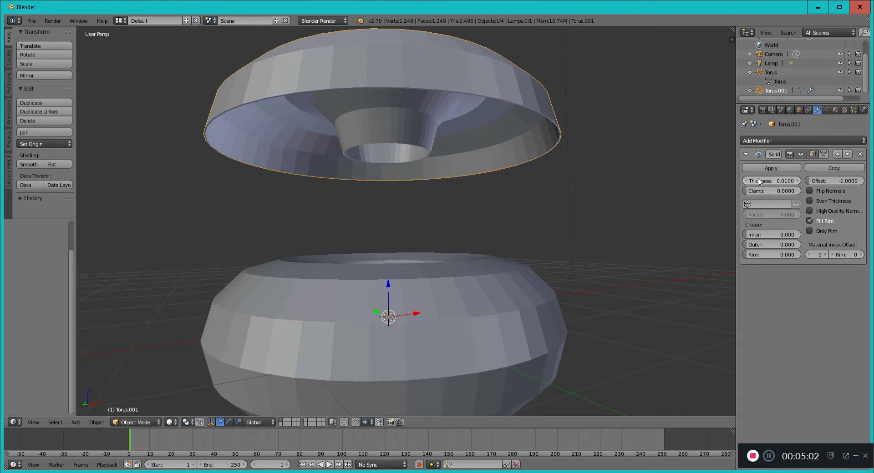
mouse_move(767, 182)
left_mouse_down()
mouse_move(794, 182)
mouse_move(741, 182)
mouse_move(764, 182)
left_mouse_up()
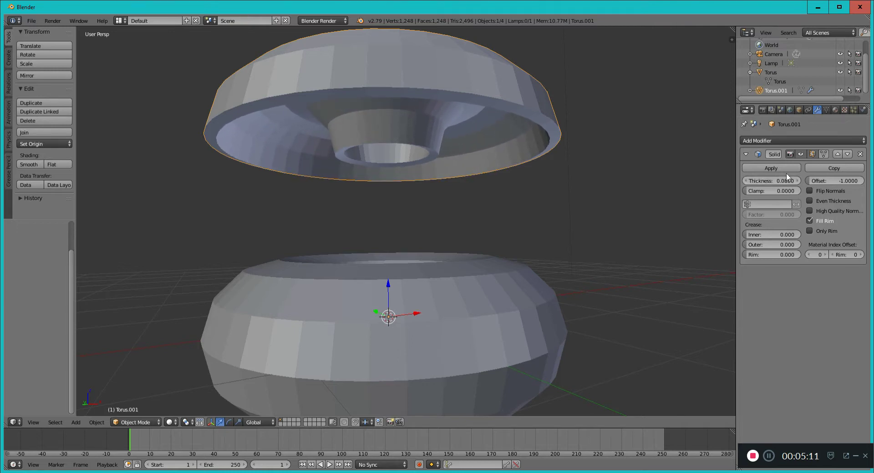
Set the icing's Solidify offset to 1 and its thickness to 0.06
left_click(825, 181)
type("1")
key("Return")
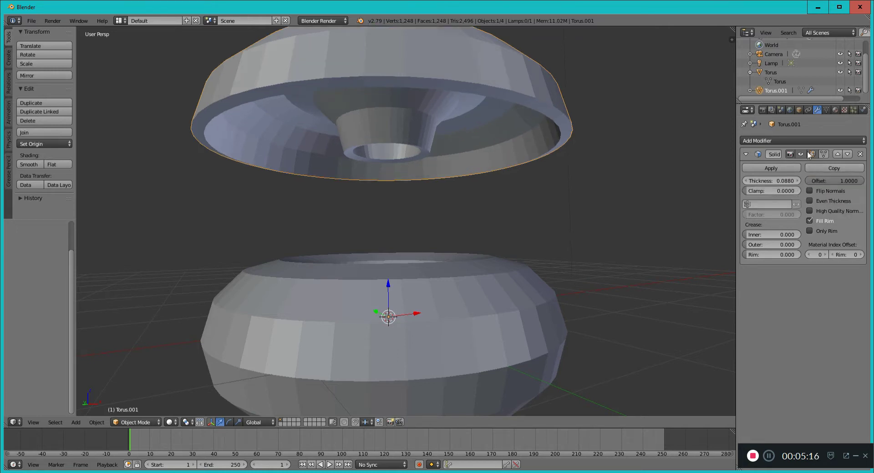
middle_click_drag(659, 168, 683, 168)
left_click_drag(782, 182, 781, 182)
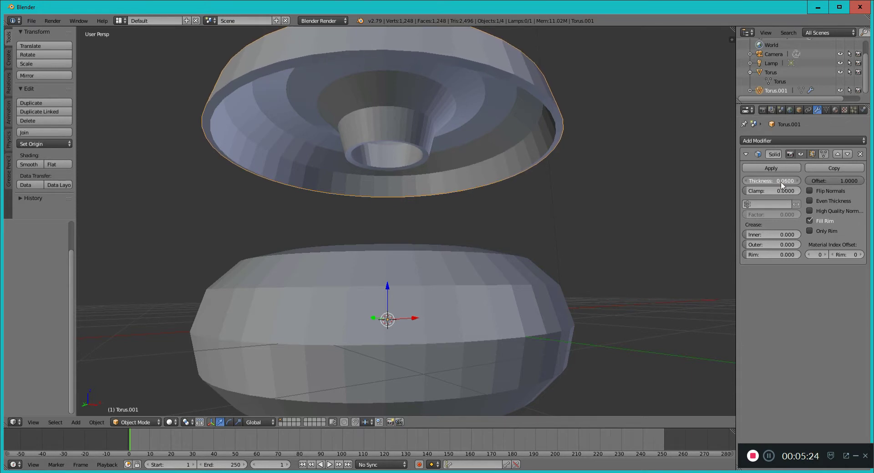
Enter Edit Mode on the icing object and limit selection to visible geometry
middle_click_drag(595, 171, 649, 181)
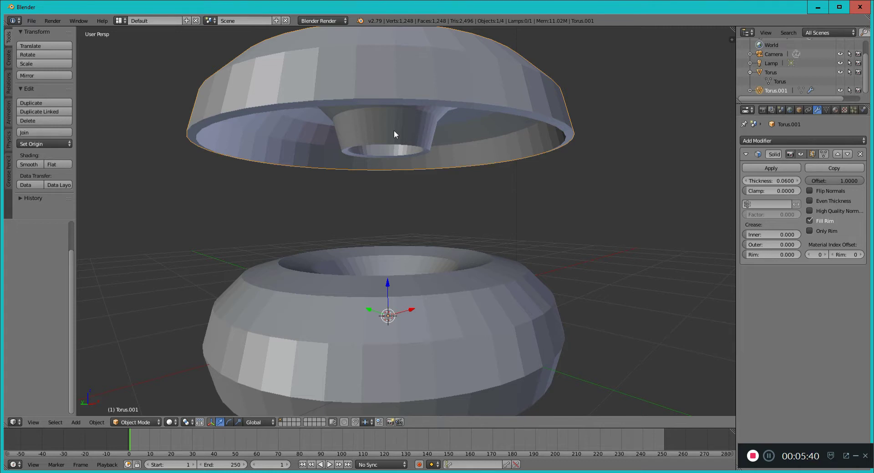
key("Tab")
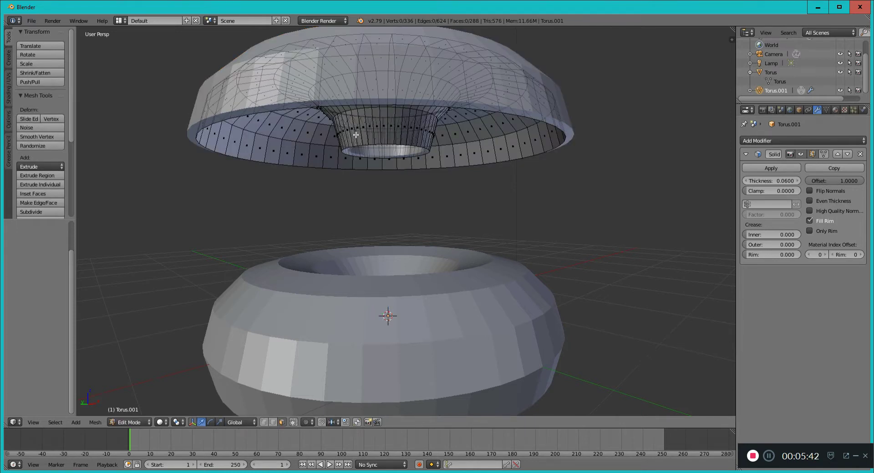
left_click(294, 423)
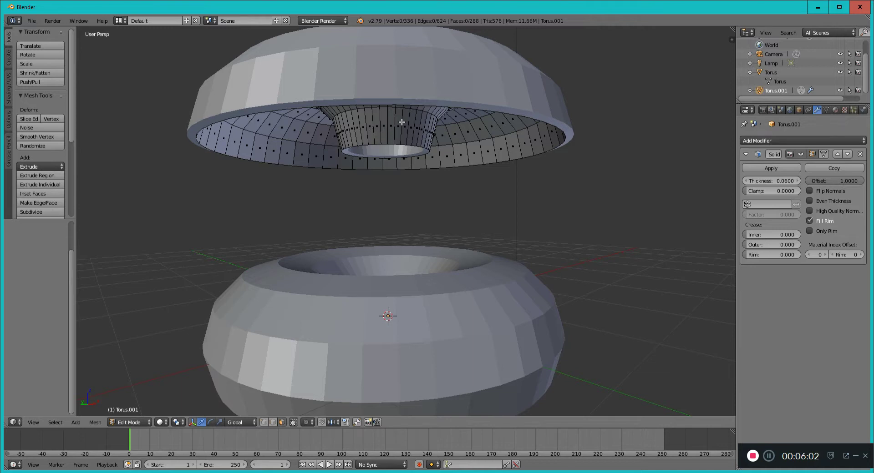
Select the innermost ring of faces around the icing's hole as a loop and delete those faces
right_click(365, 131)
key("g")
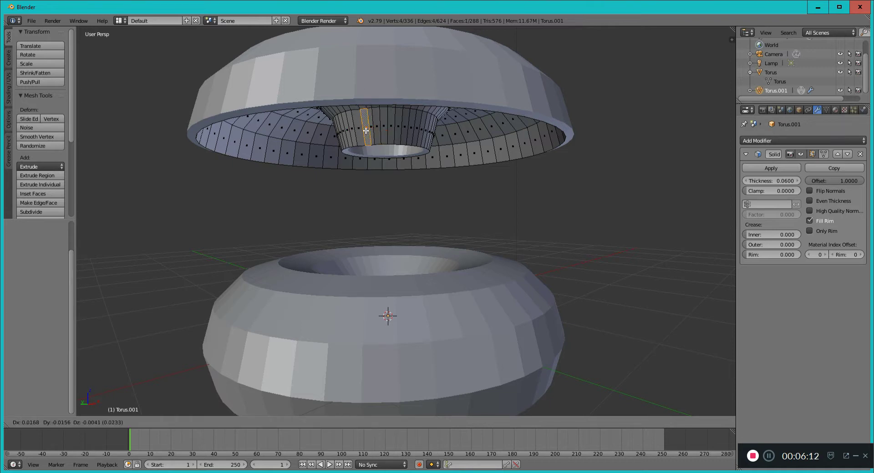
right_click(366, 130)
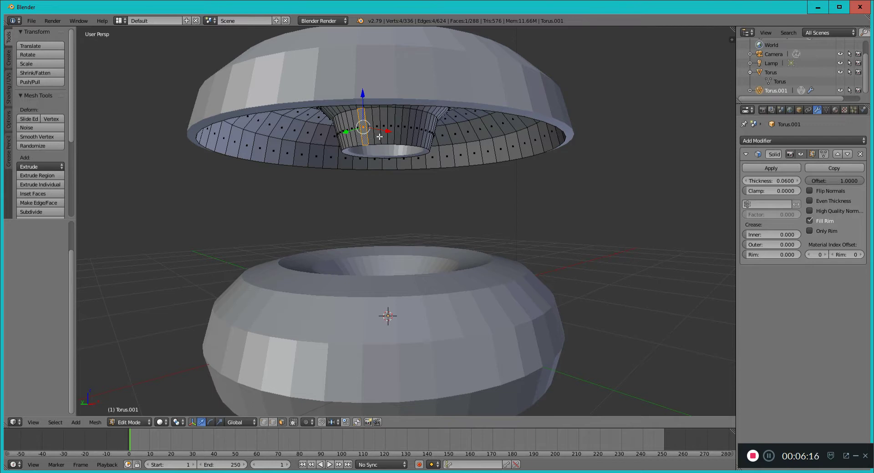
left_click(378, 137, "alt")
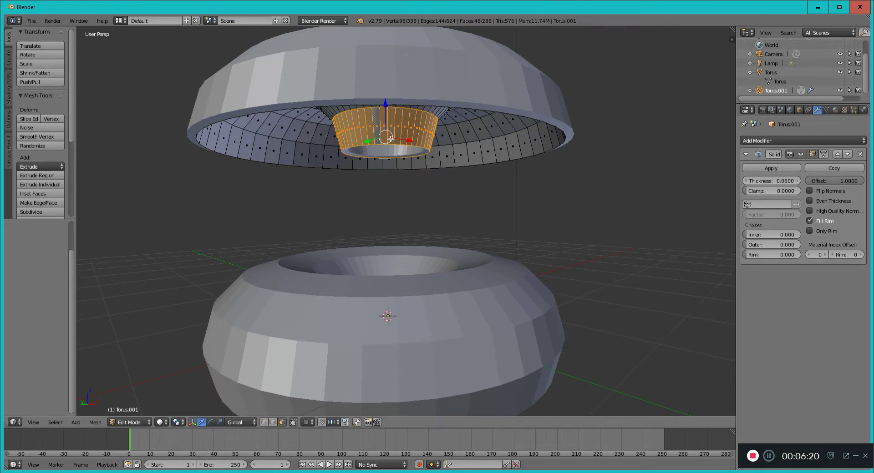
key("x")
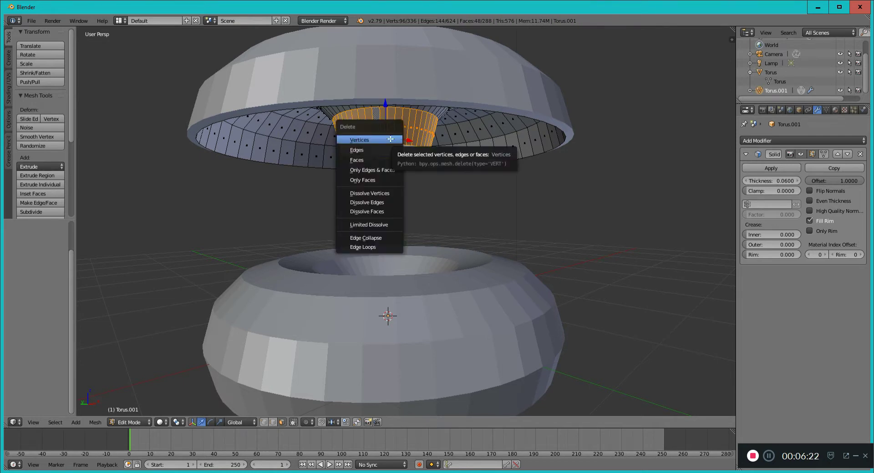
left_click(372, 160)
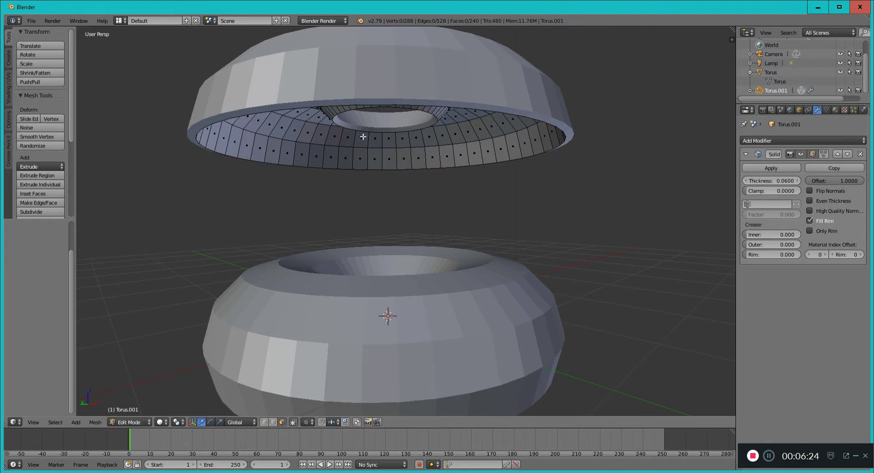
Return to Object Mode and move the icing 1.579 units down along the Z axis onto the donut
mouse_move(451, 138)
middle_mouse_down()
mouse_move(465, 121)
mouse_move(437, 206)
mouse_move(388, 166)
mouse_move(448, 226)
mouse_move(457, 132)
mouse_move(453, 143)
middle_mouse_up()
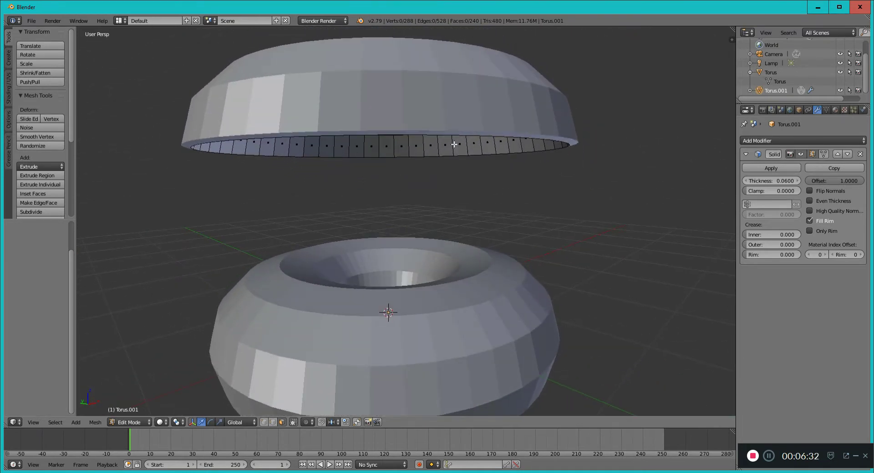
middle_click_drag(609, 135, 400, 150)
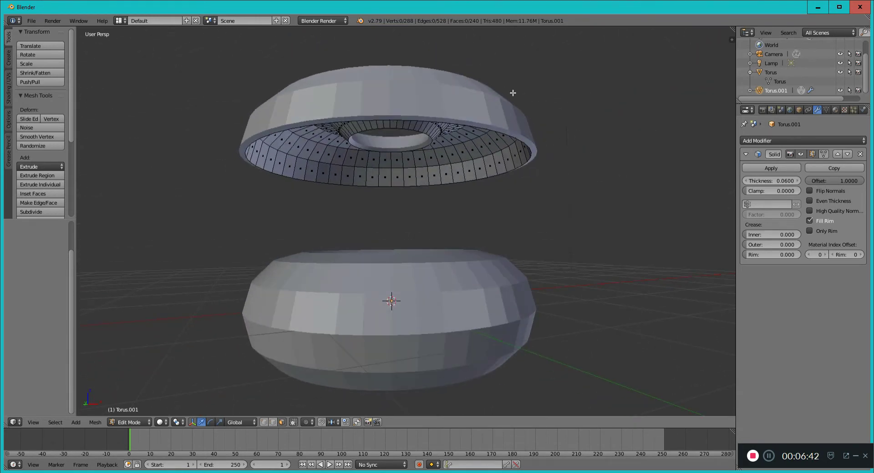
key("Tab")
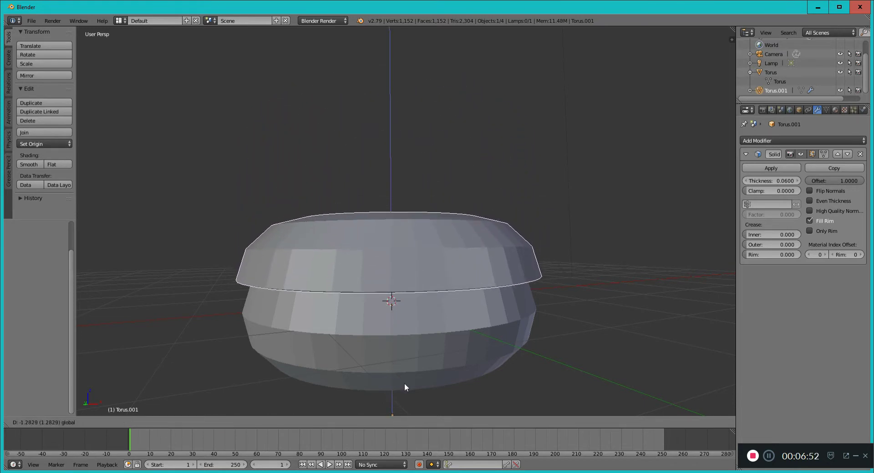
left_click(404, 408)
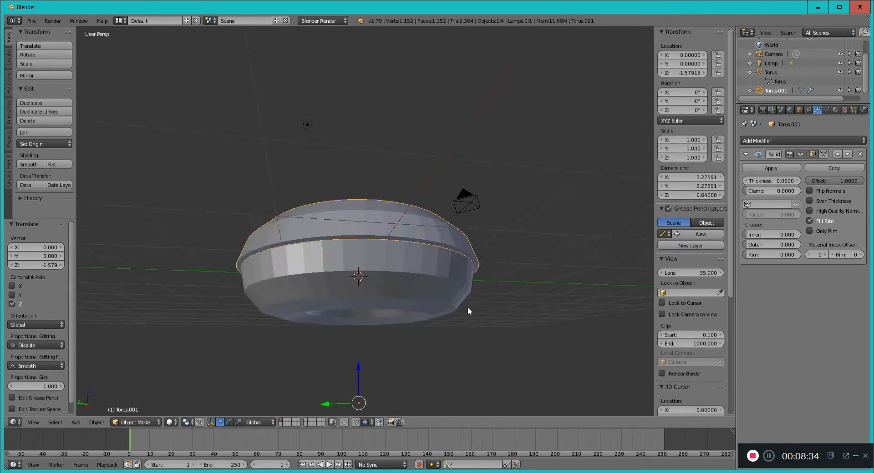
Check the fit between icing and donut, and lower the icing another 0.006 along the Z axis
middle_click_drag(468, 307, 466, 294)
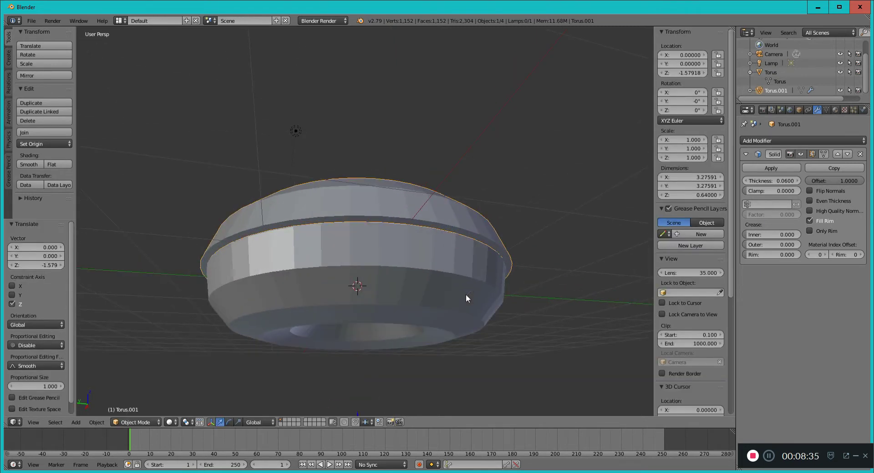
scroll(466, 294, "up", 5)
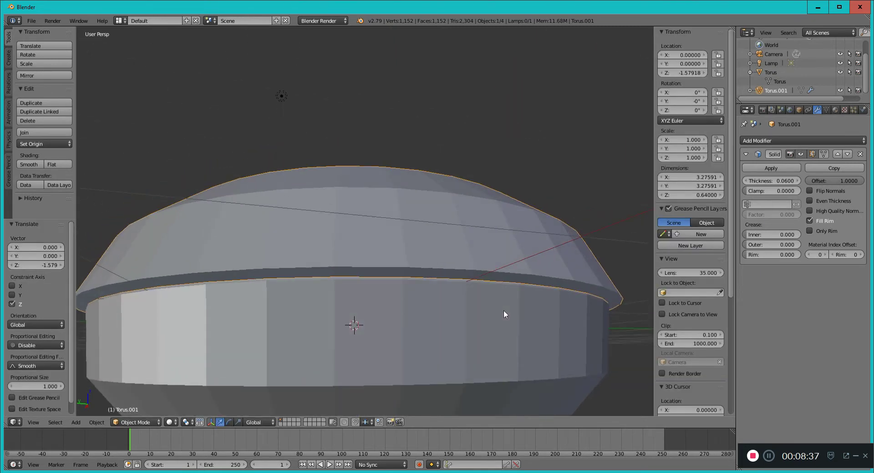
middle_click_drag(504, 310, 506, 330)
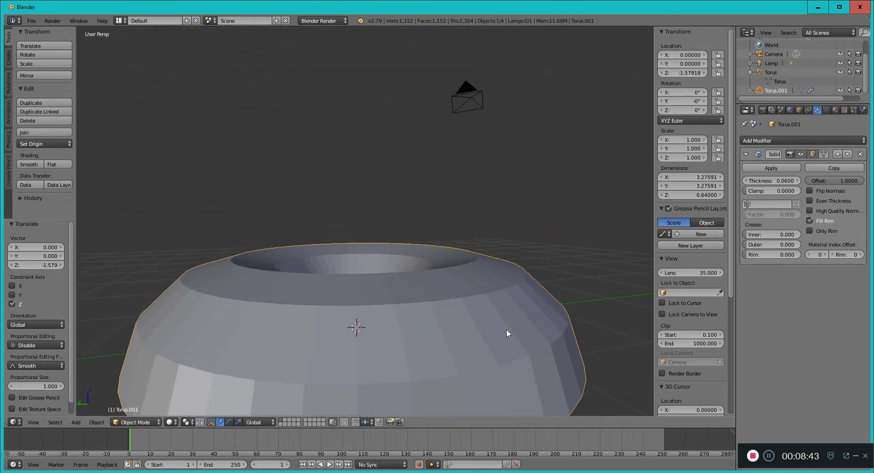
scroll(506, 329, "down", 1)
scroll(460, 383, "down", 1)
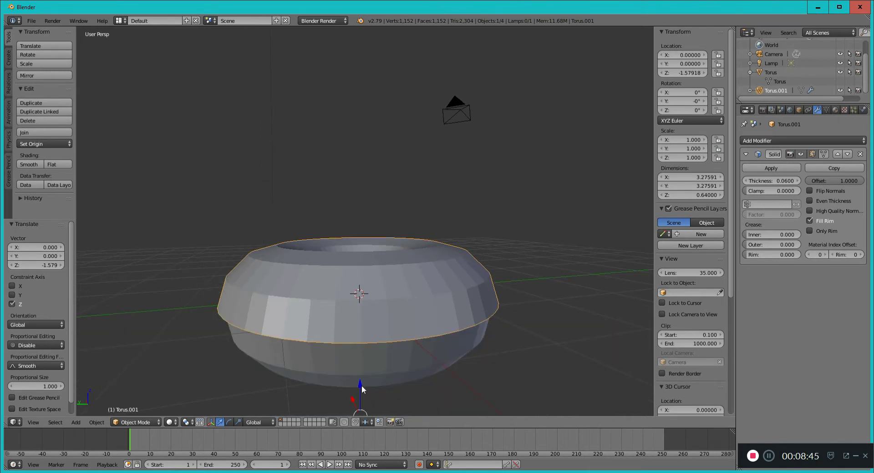
left_click_drag(360, 386, 360, 386)
middle_click_drag(441, 335, 512, 277)
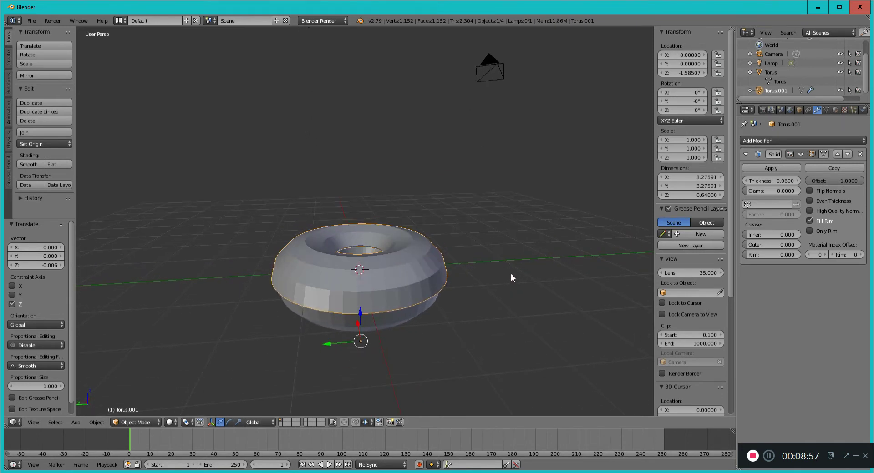
Switch the render engine to Cycles Render, run a test render of the scene, and return to the 3D view
left_click(336, 20)
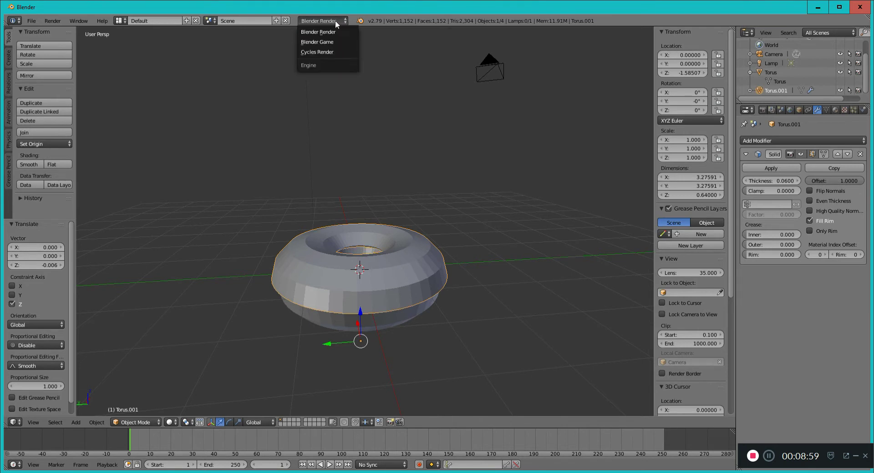
left_click(344, 51)
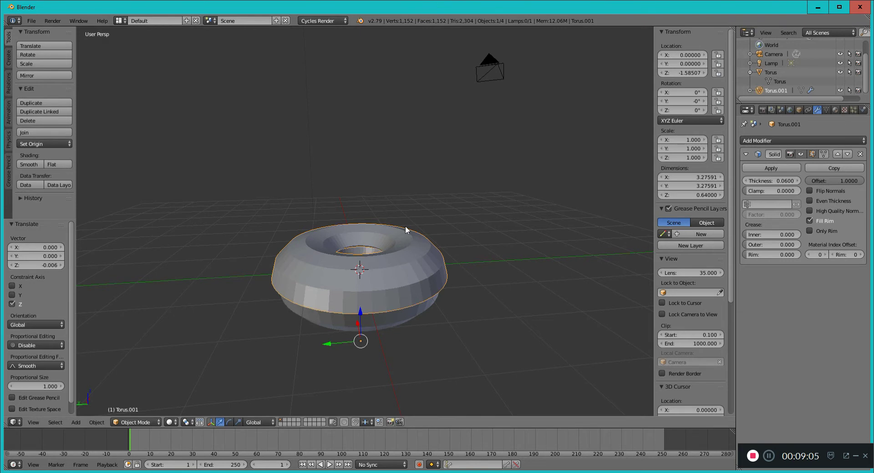
key("F12")
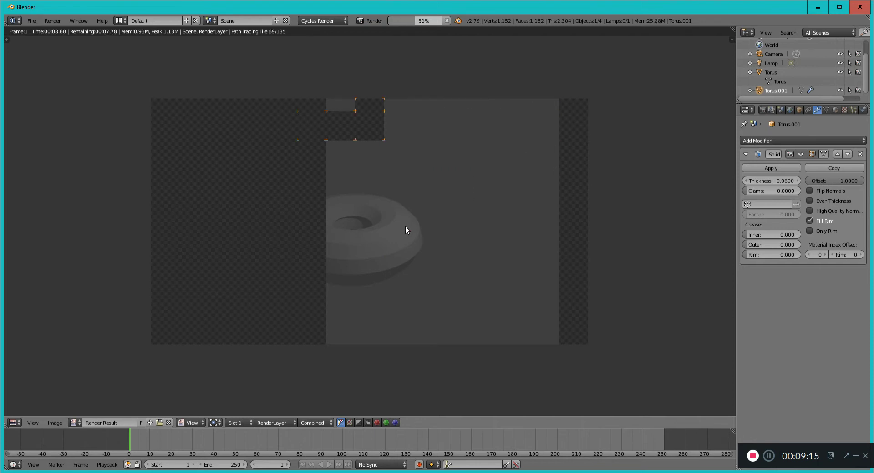
key("Escape")
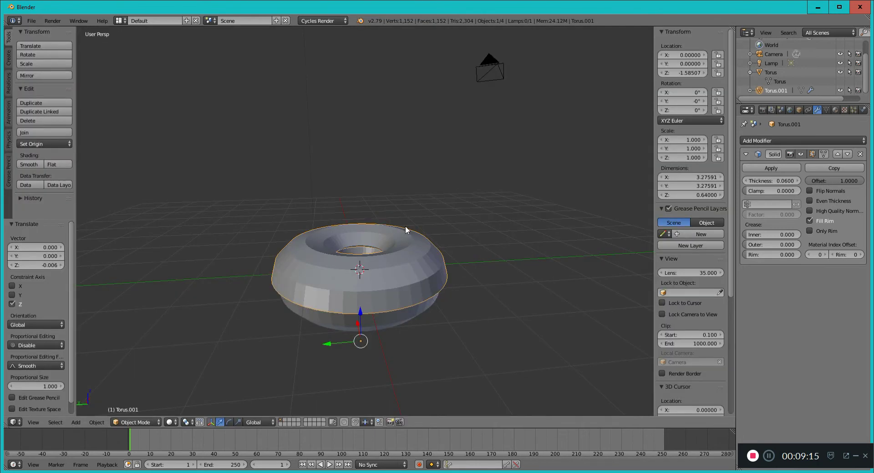
Apply smooth shading to the icing object and to the donut beneath it
left_click(26, 163)
right_click(326, 316)
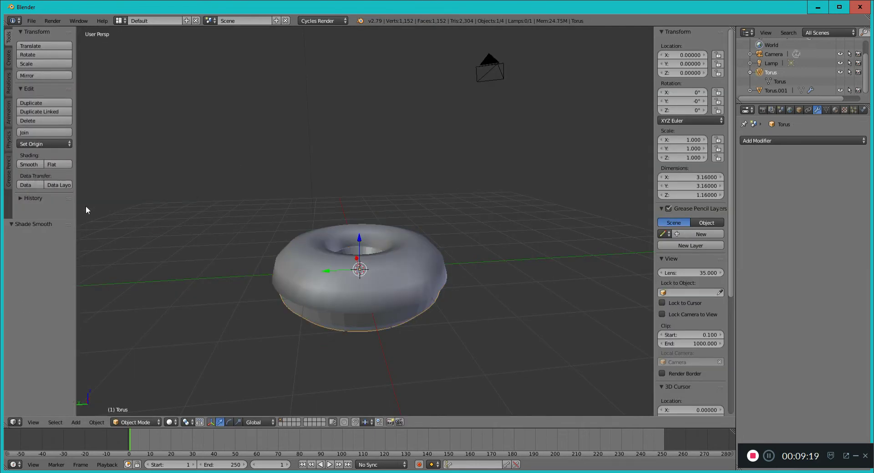
left_click(37, 164)
middle_click_drag(445, 224, 528, 264)
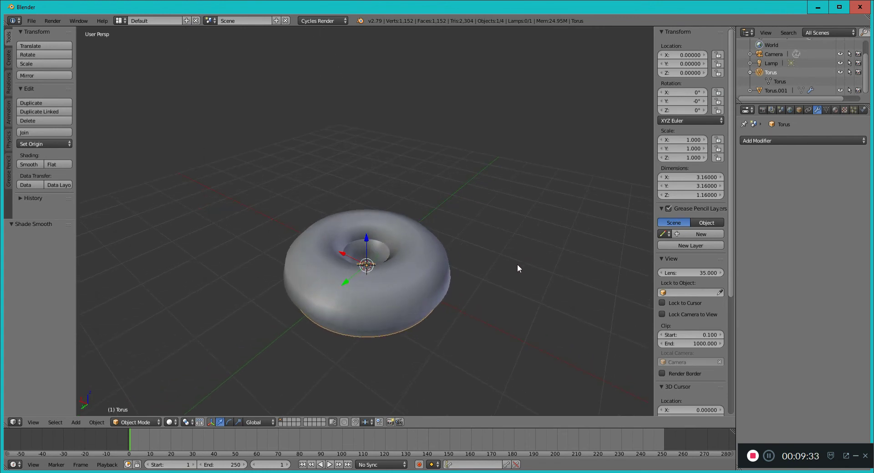